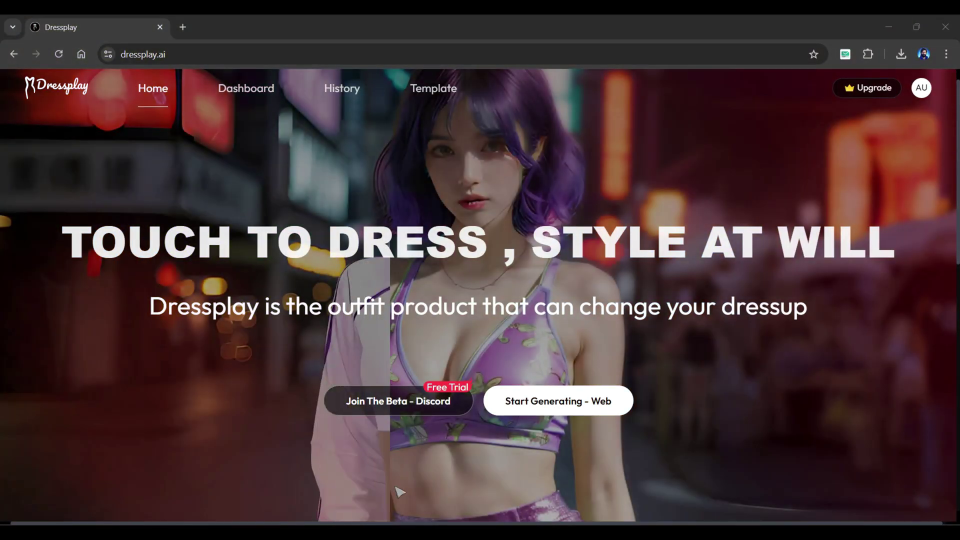
Drag the home page's before/after slider across to reveal the full white zip jacket outfit.
left_click_drag(400, 493, 692, 493)
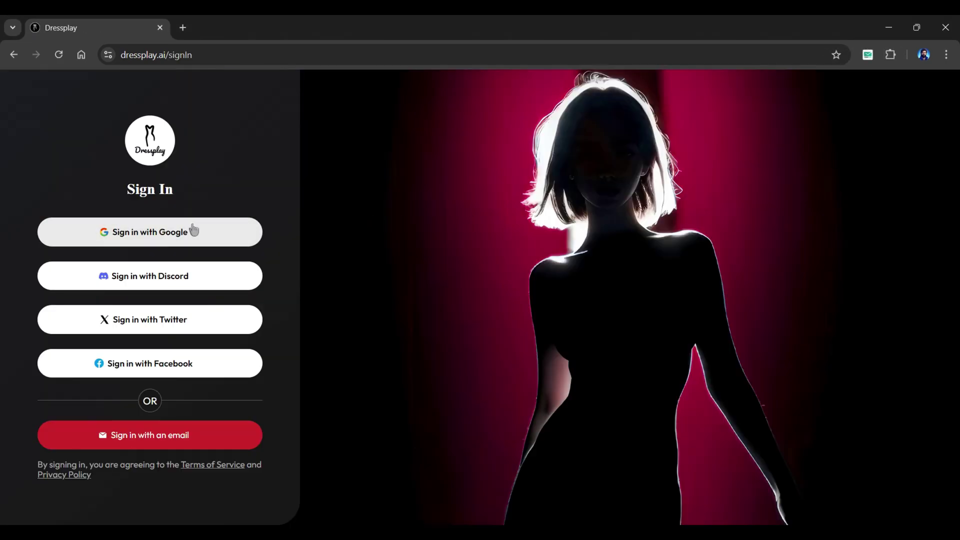
Sign in to Dressplay with the Google account and open the try-on dashboard.
left_click(193, 229)
left_click(575, 235)
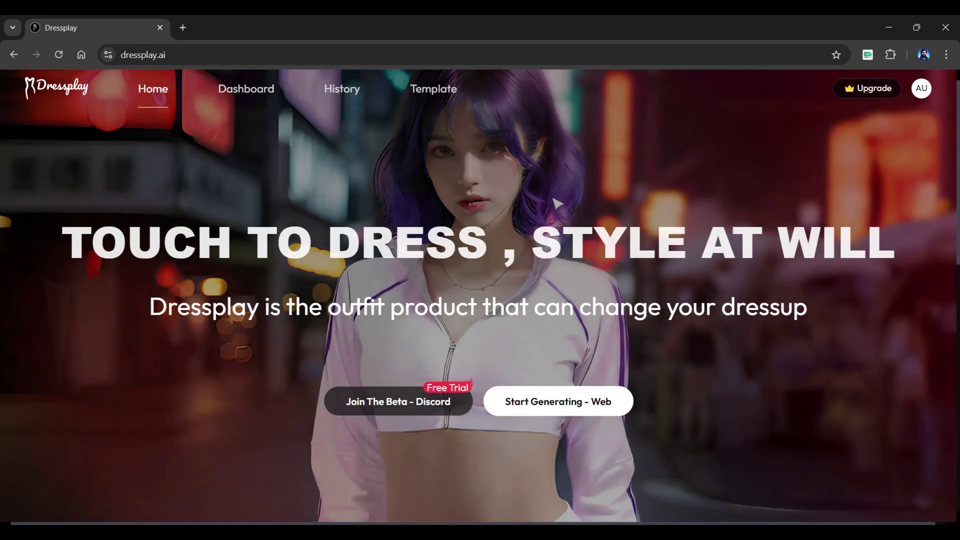
left_click(246, 90)
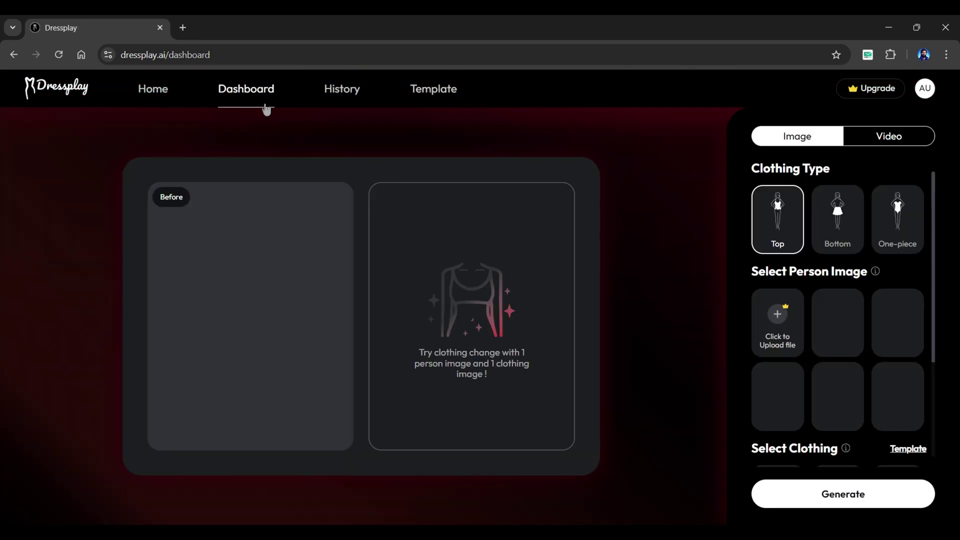
Toggle Video then back to Image mode, browse Bottom and One-piece models, ending on Top.
left_click(878, 143)
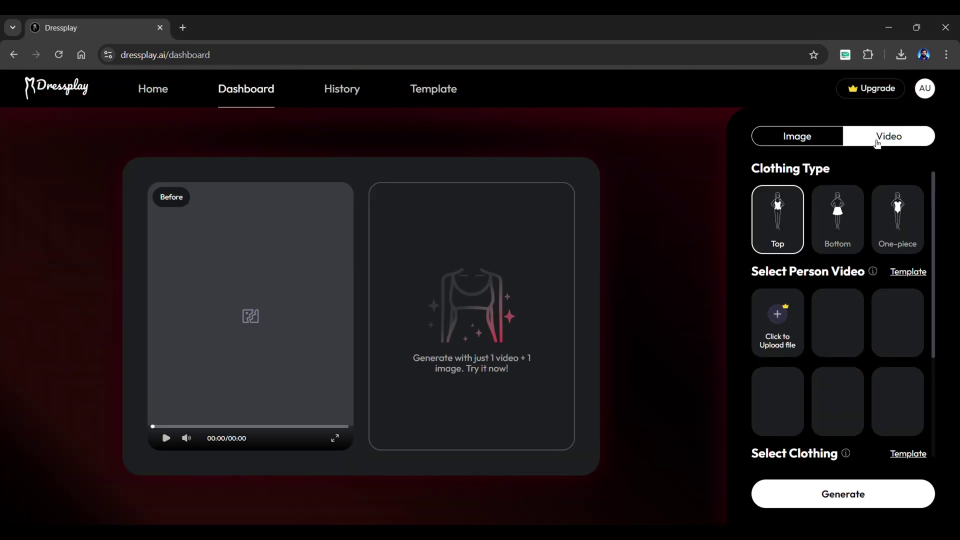
left_click(813, 144)
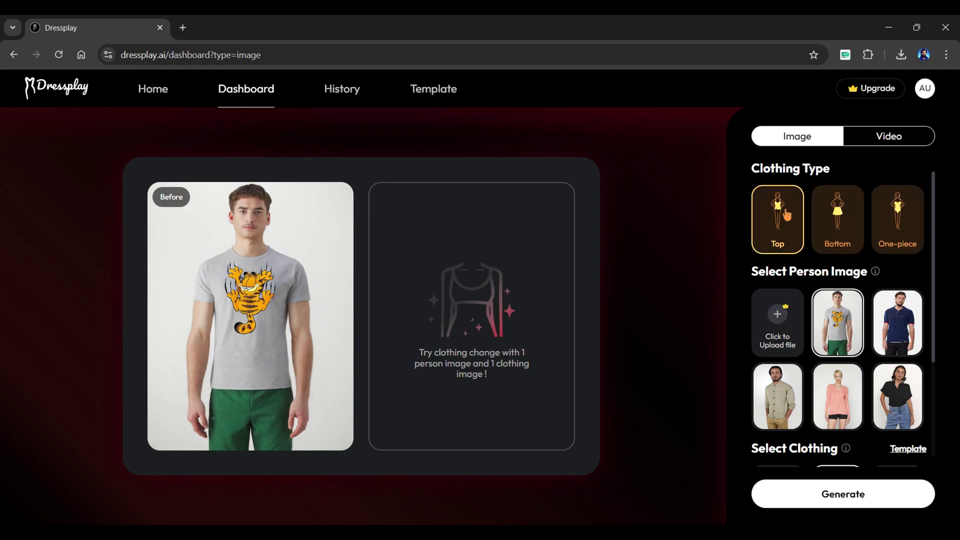
left_click(843, 216)
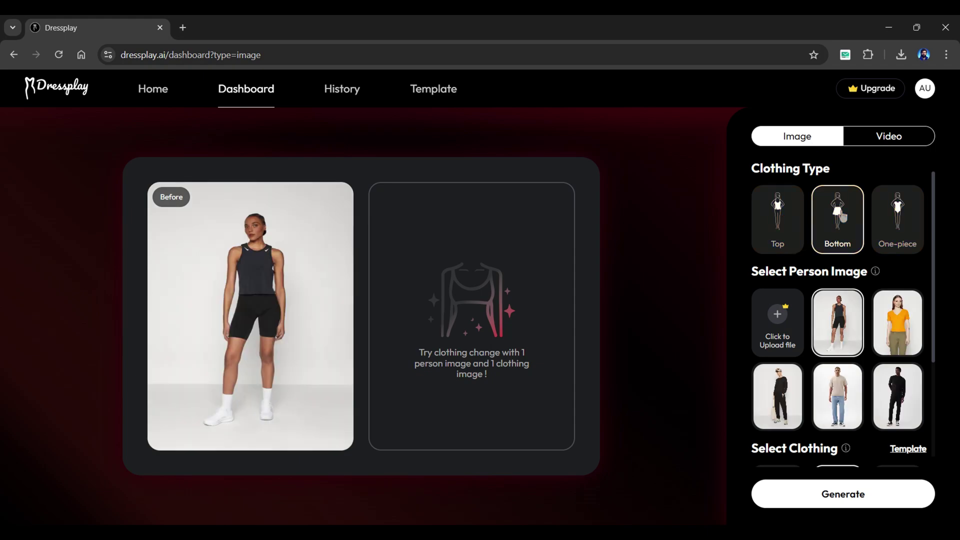
left_click(883, 223)
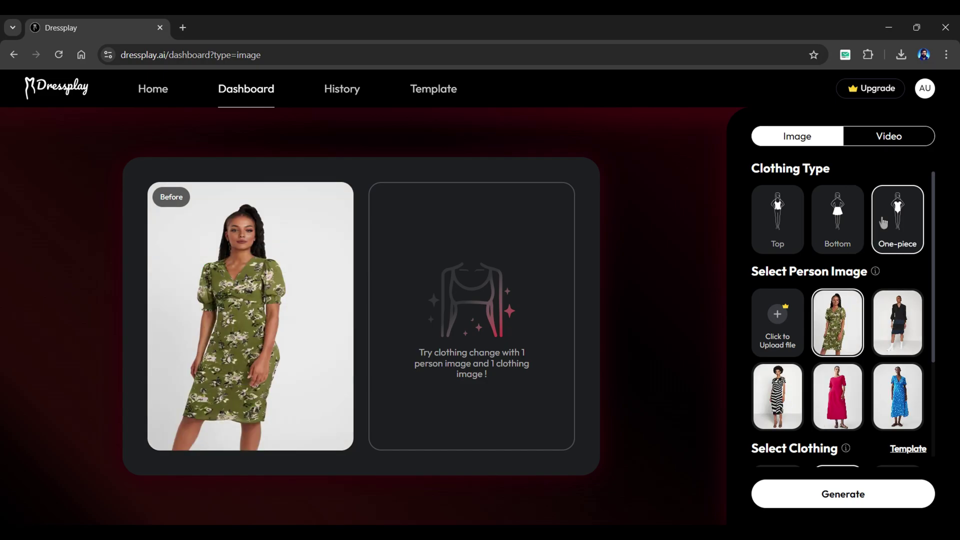
left_click(790, 224)
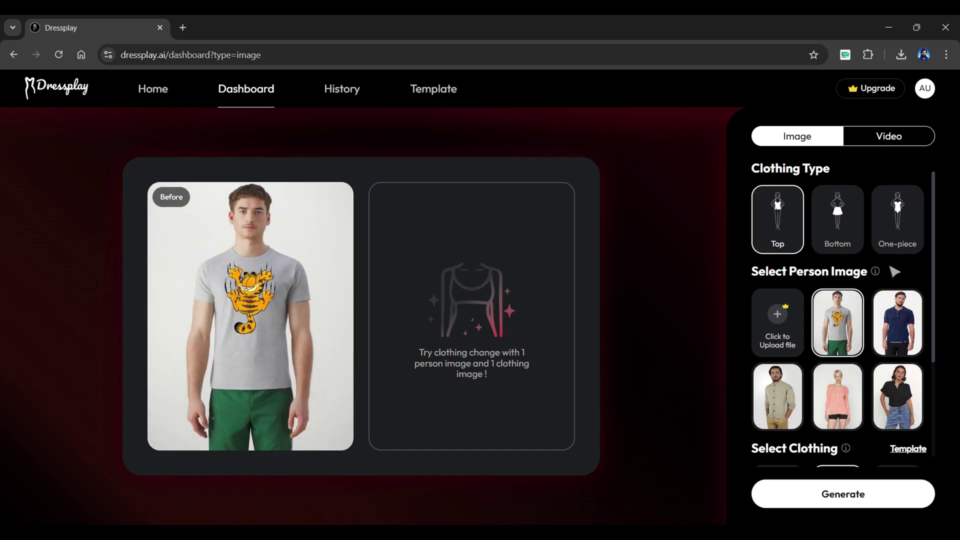
Choose the man in the khaki button-up shirt as the person image.
scroll(895, 272, "down", 1)
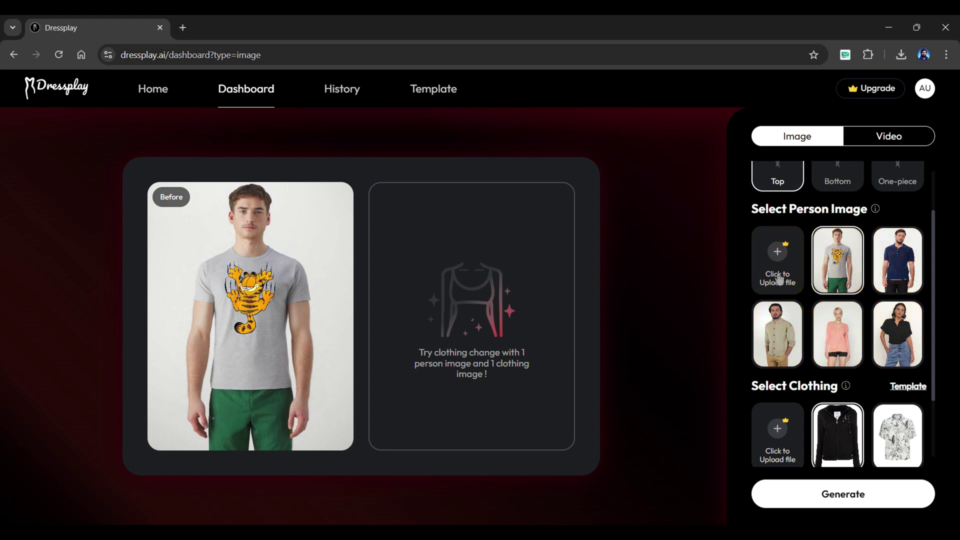
left_click(787, 351)
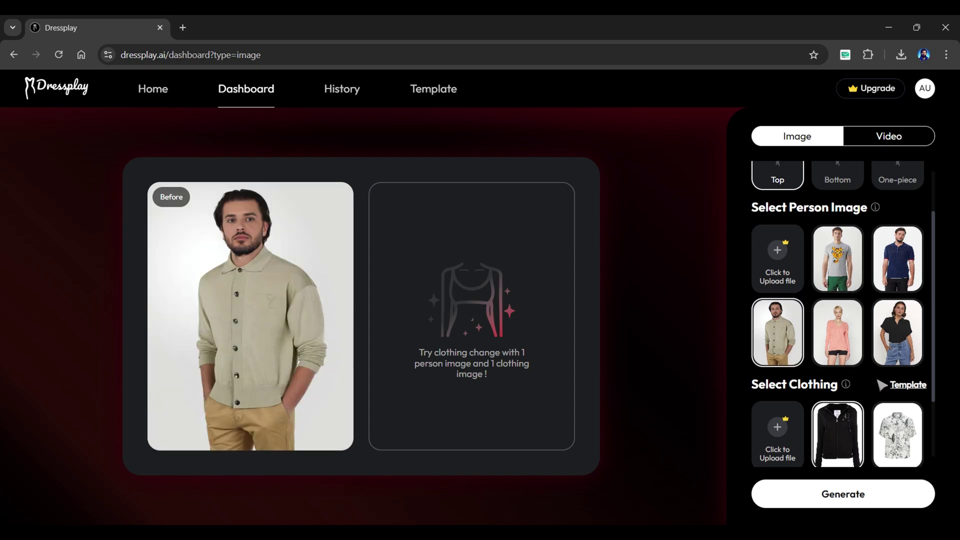
scroll(877, 386, "down", 2)
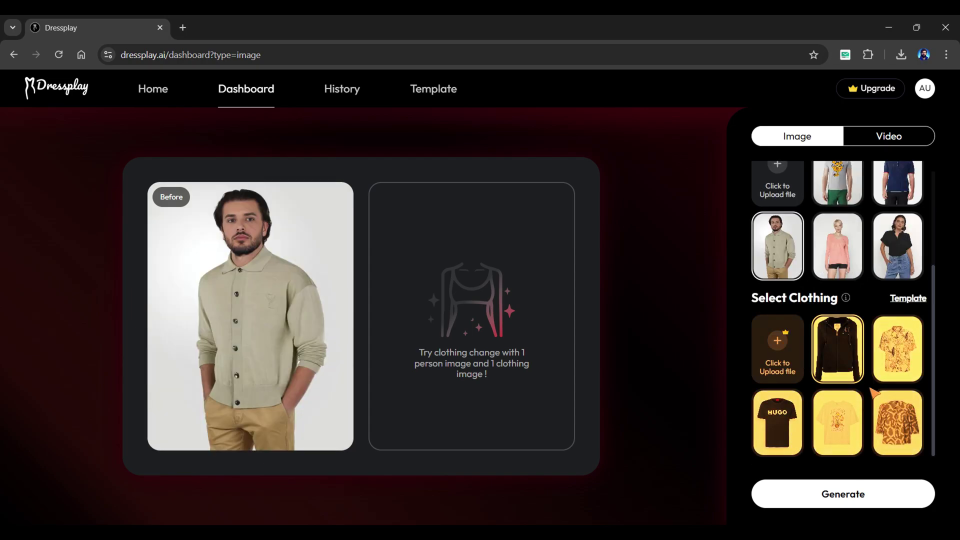
Select the pink polo template cloth_101108 as the clothing and generate the try-on image.
left_click(911, 299)
scroll(798, 302, "down", 5)
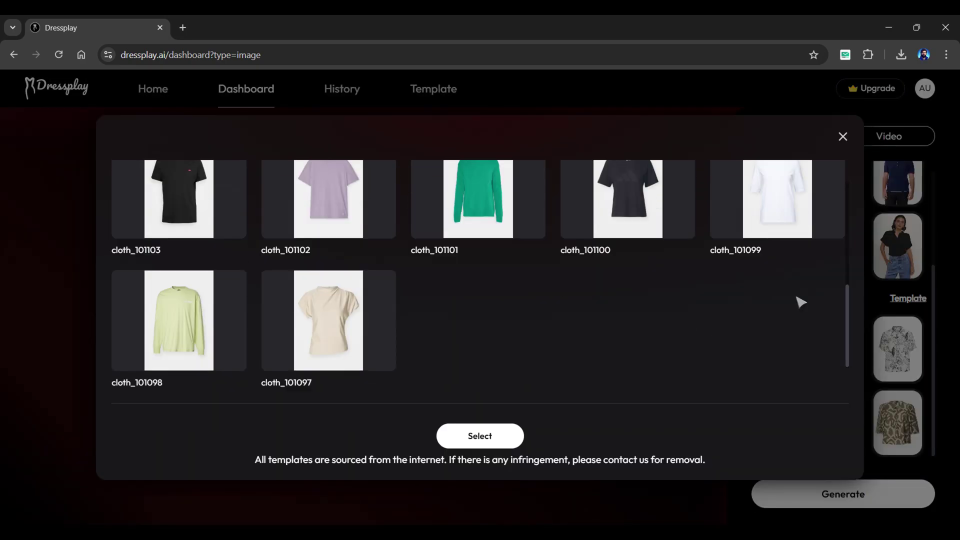
scroll(799, 302, "up", 3)
left_click(172, 277)
left_click(500, 439)
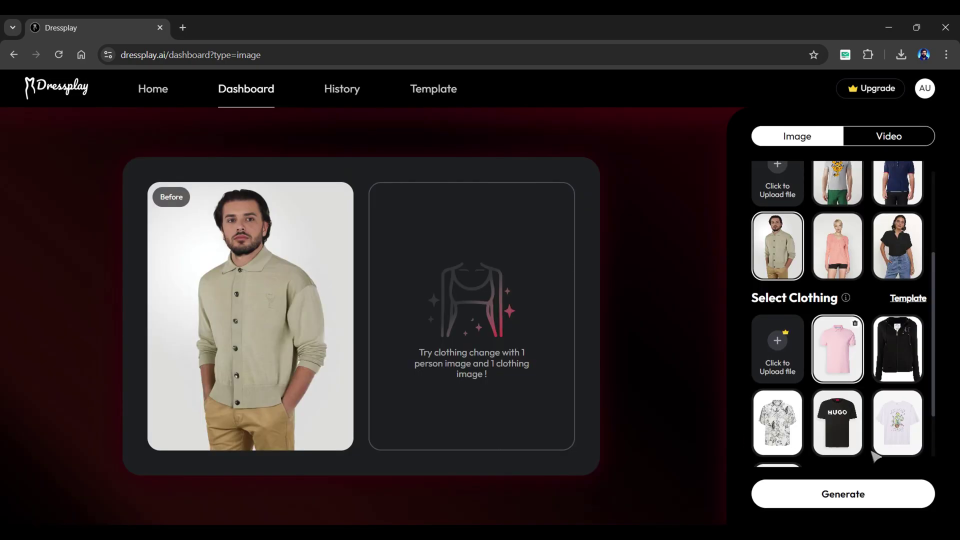
scroll(873, 454, "up", 3)
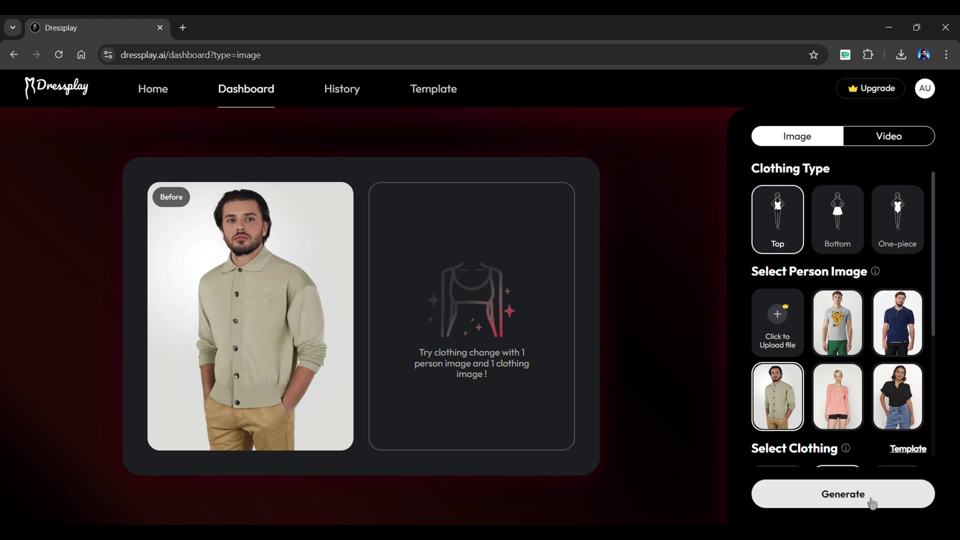
left_click(872, 500)
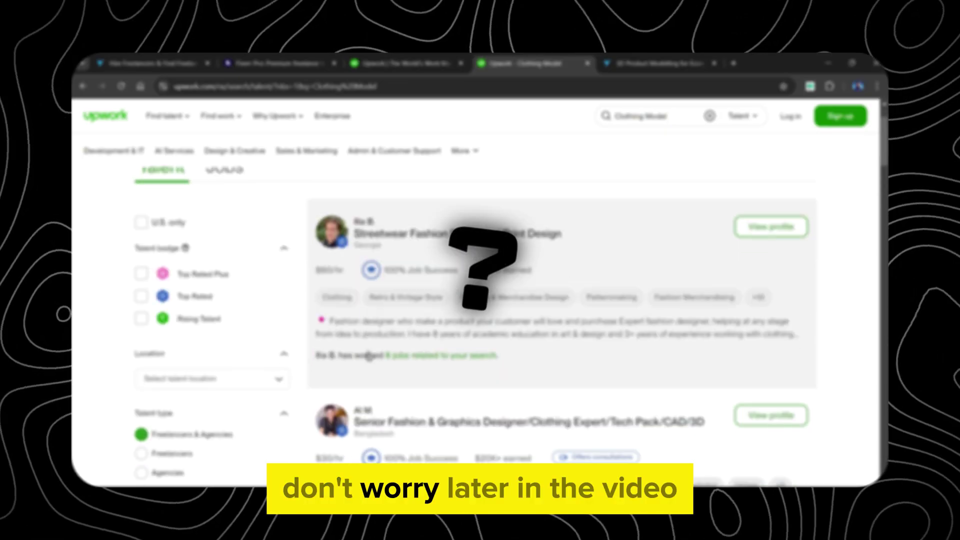
Scroll through the Upwork freelancer-site preview before returning to the Dressplay dashboard.
scroll(357, 382, "down", 5)
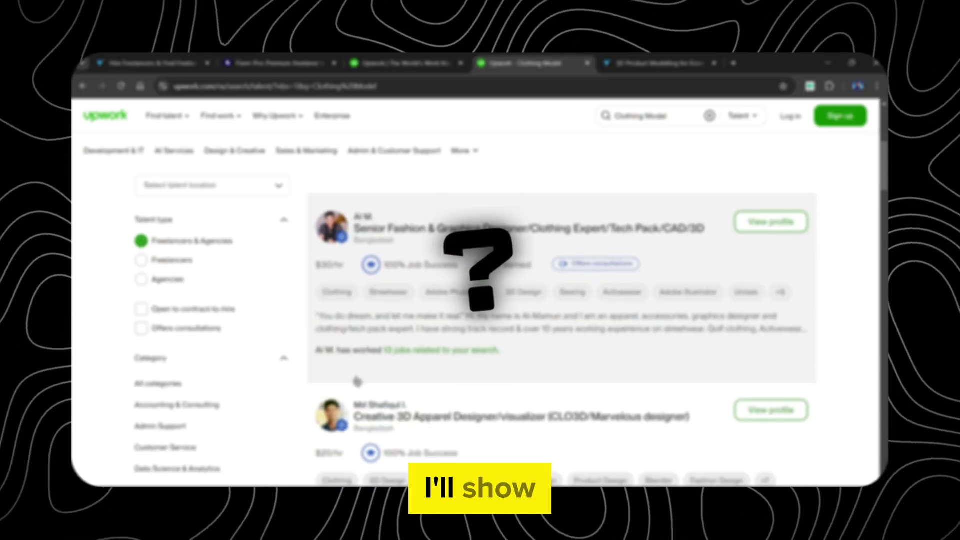
scroll(357, 382, "down", 10)
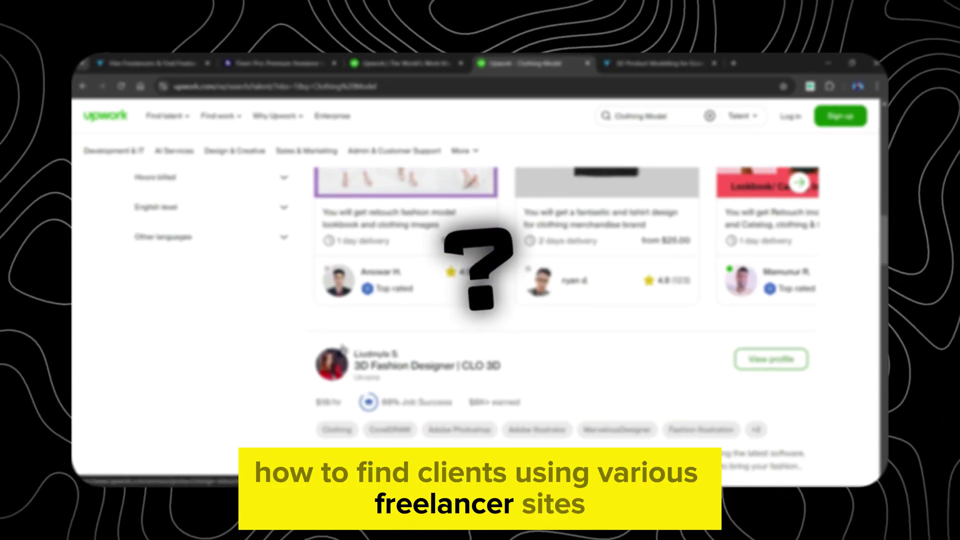
scroll(480, 300, "down", 2)
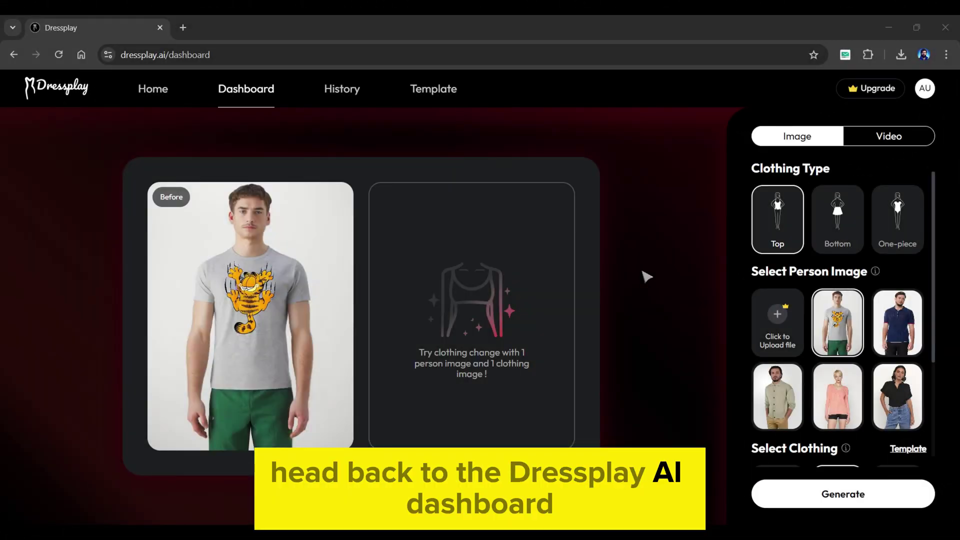
Upload the lilac rose T-shirt image, cropped to cover the whole shirt, as clothing.
scroll(853, 330, "down", 3)
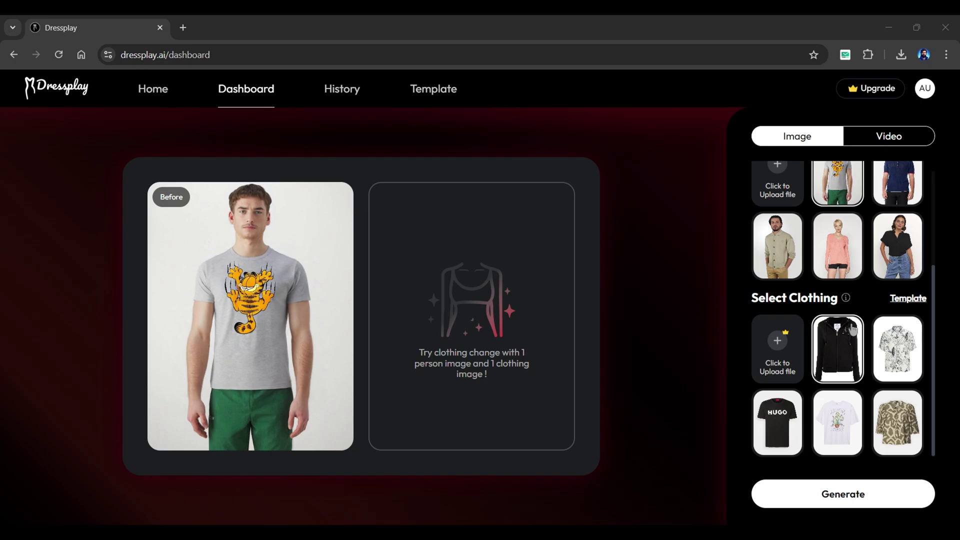
left_click(777, 345)
double_click(161, 200)
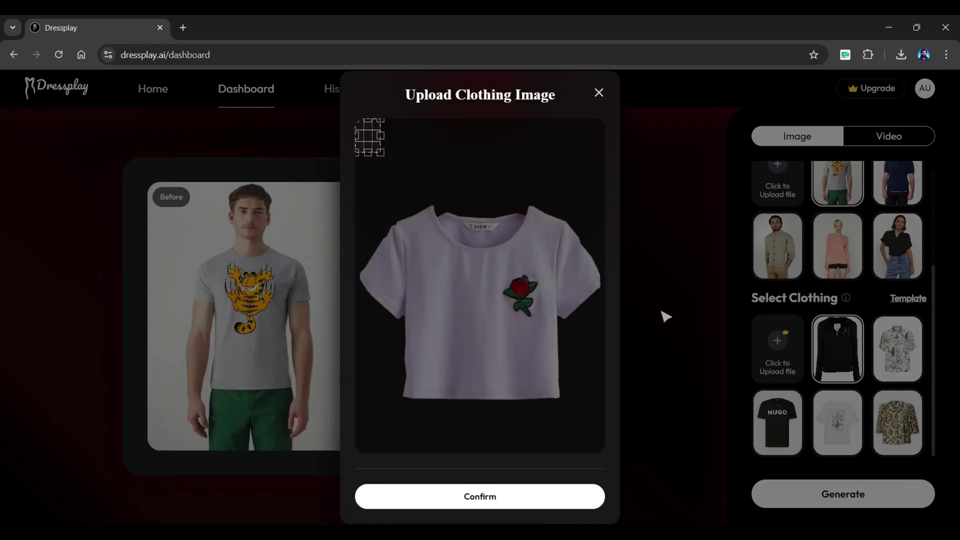
left_click_drag(388, 158, 686, 472)
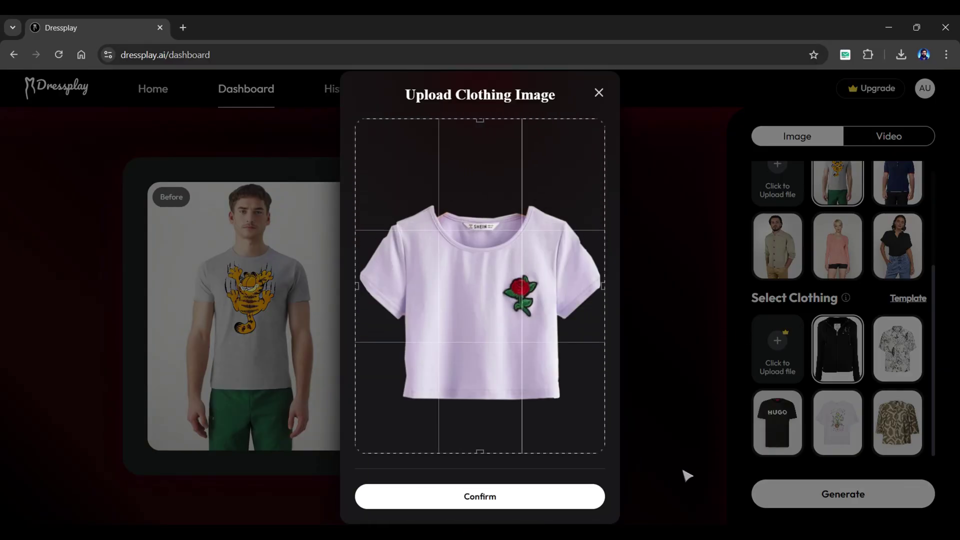
left_click(549, 500)
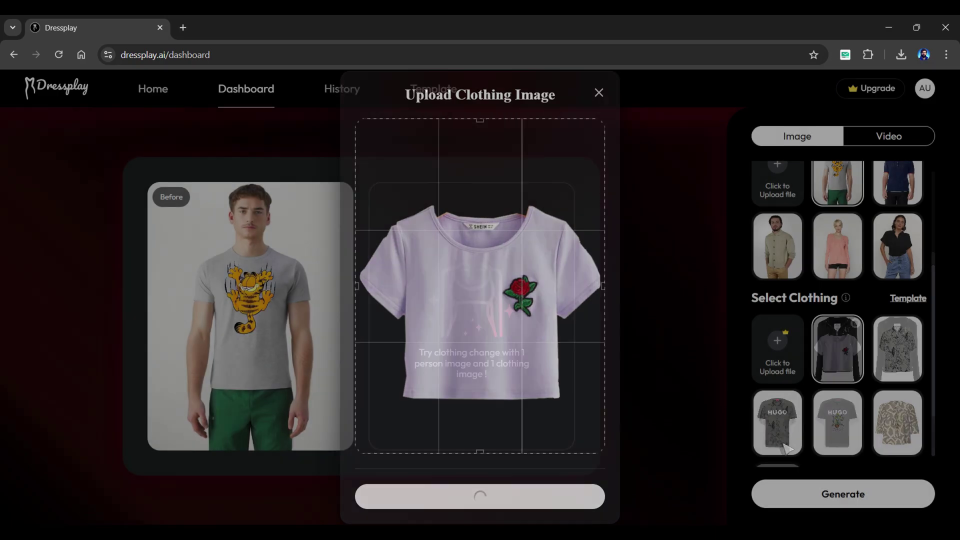
scroll(784, 448, "up", 1)
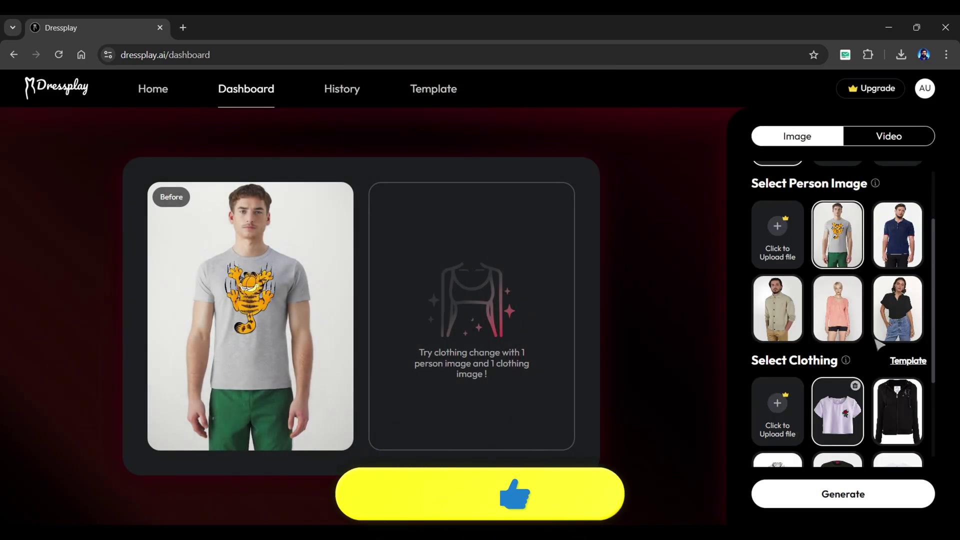
Use the woman in the black shirt as model and generate the lilac T-shirt try-on.
left_click(884, 336)
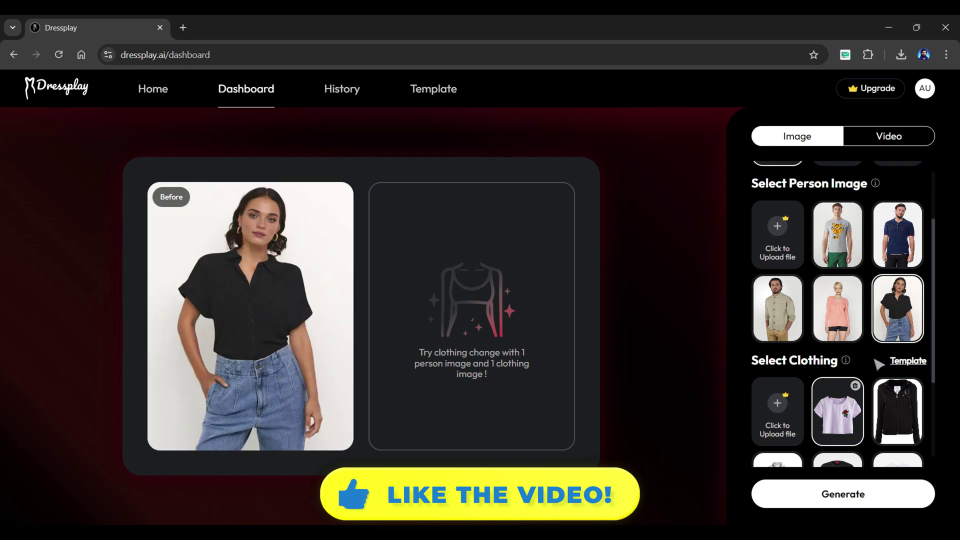
scroll(880, 390, "up", 2)
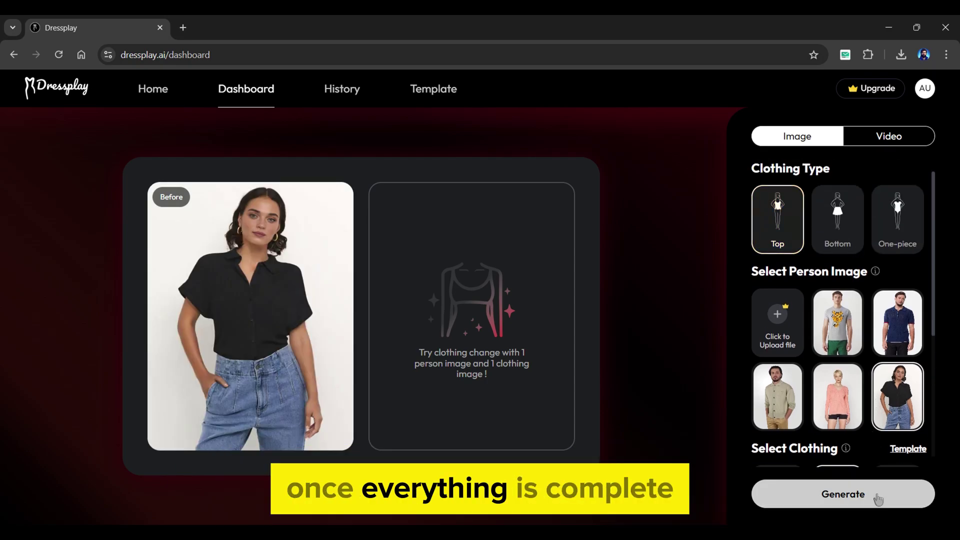
left_click(879, 499)
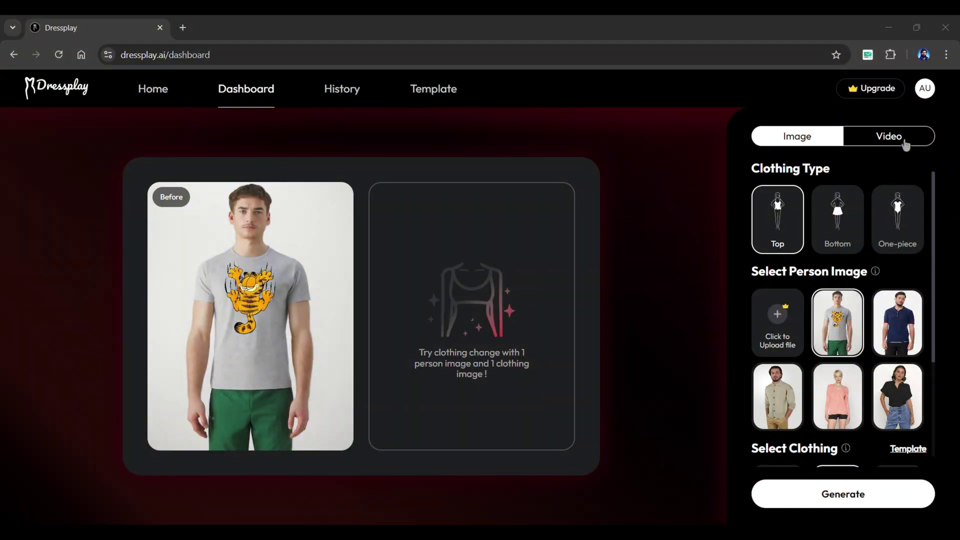
Switch to video try-on with One-piece clothing type and bring up the person video templates.
left_click(905, 144)
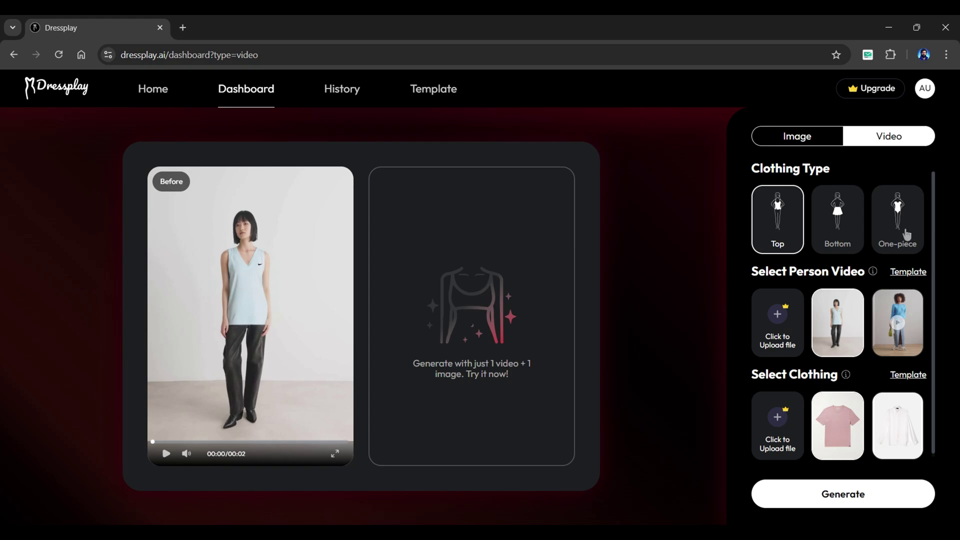
left_click(907, 234)
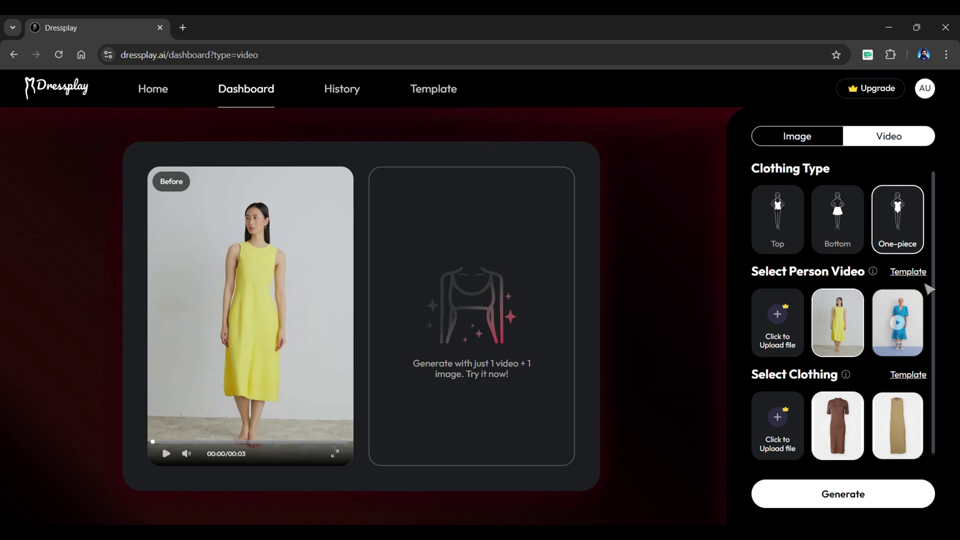
left_click(908, 272)
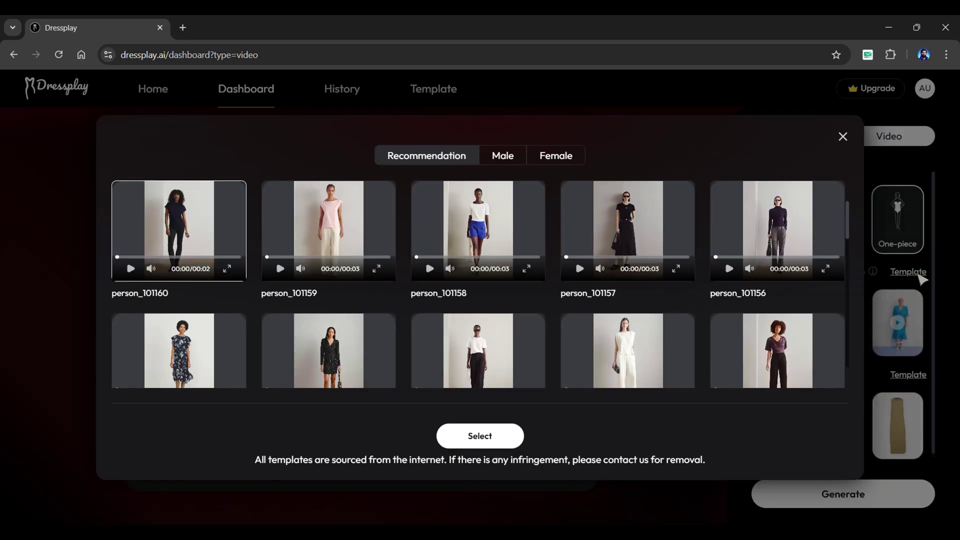
Load template person_101147 as the person video.
scroll(824, 291, "down", 7)
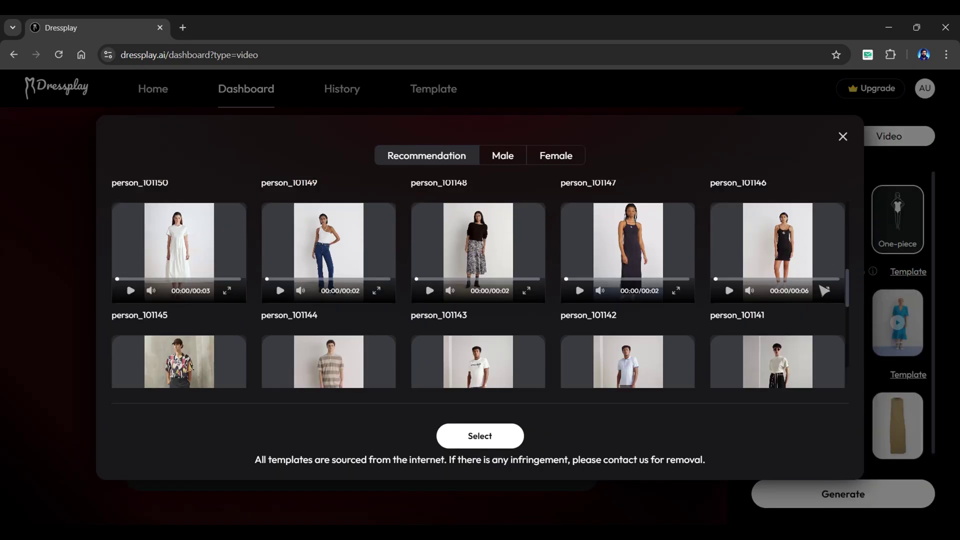
left_click(650, 261)
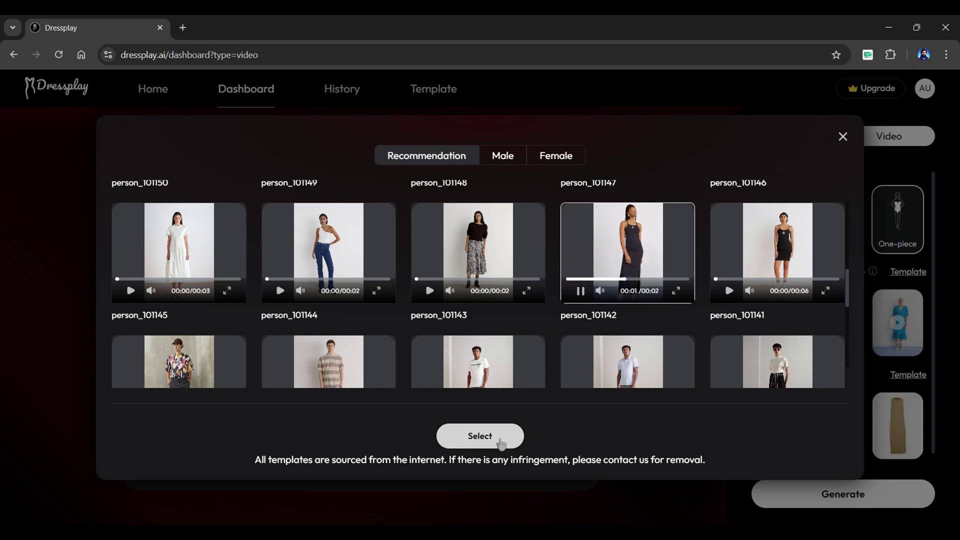
left_click(480, 436)
Choose the cloth_101115 dress template as the clothing for the video try-on.
left_click(908, 372)
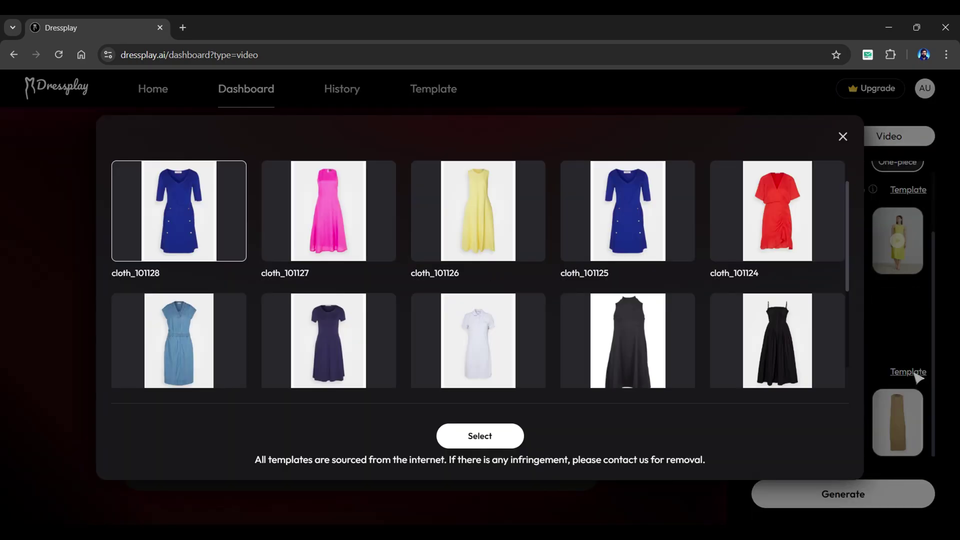
scroll(708, 328, "down", 3)
left_click(642, 329)
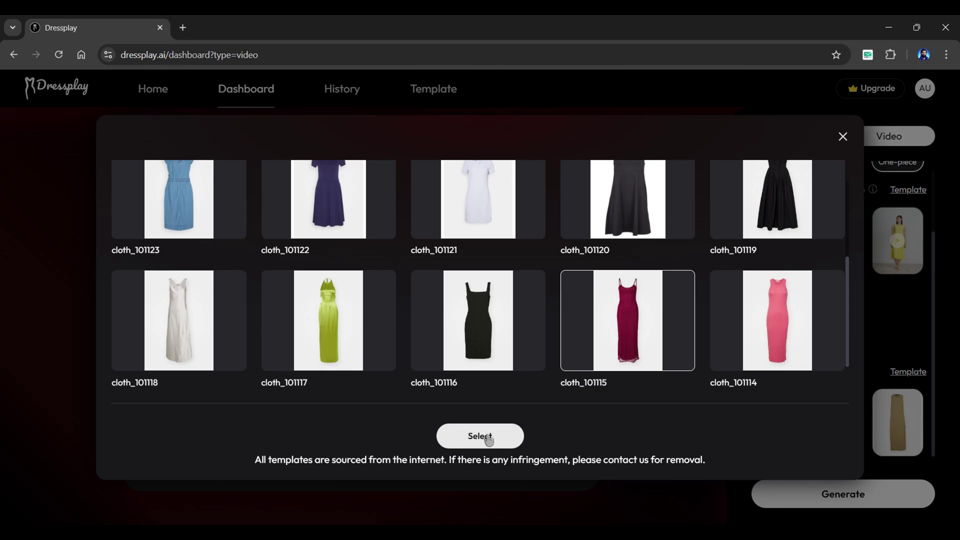
left_click(480, 436)
scroll(875, 340, "up", 2)
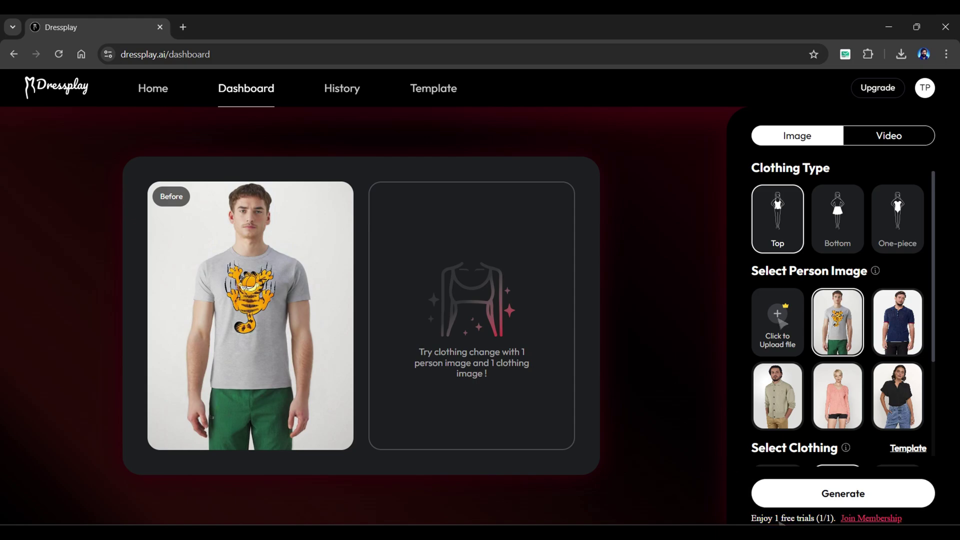
Attempt to upload an own person image, then dismiss the members-only upgrade notice.
left_click(779, 320)
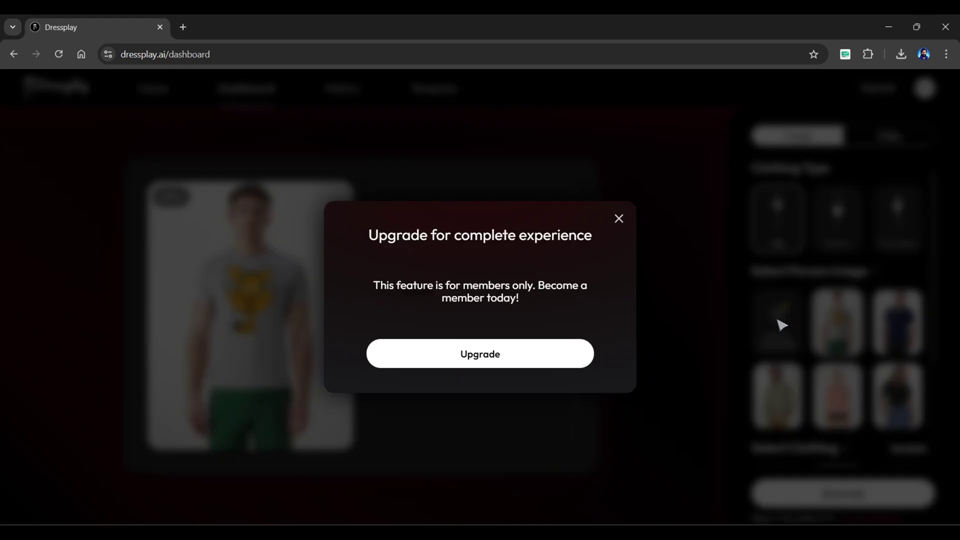
left_click(620, 221)
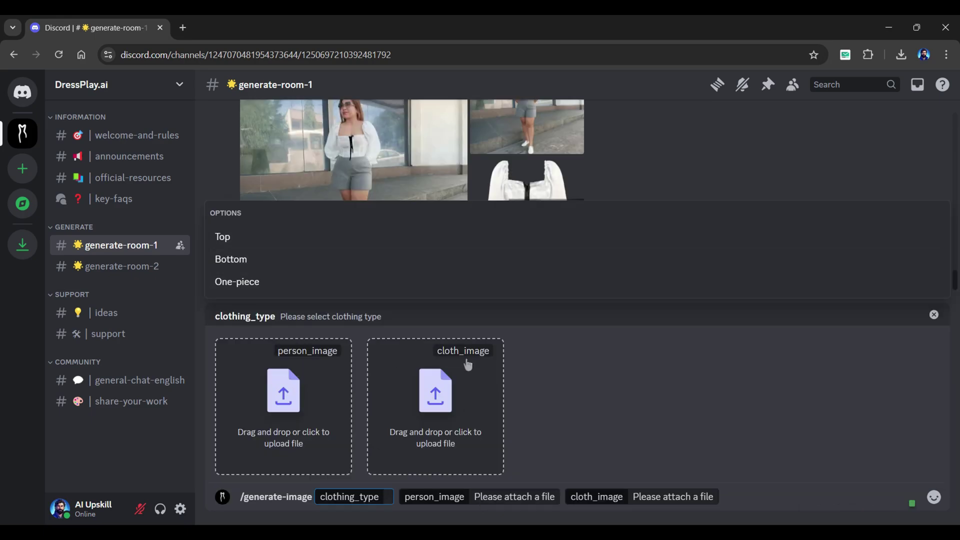
Close the clothing_type options panel, cancelling the unfinished /generate-image command.
left_click(934, 314)
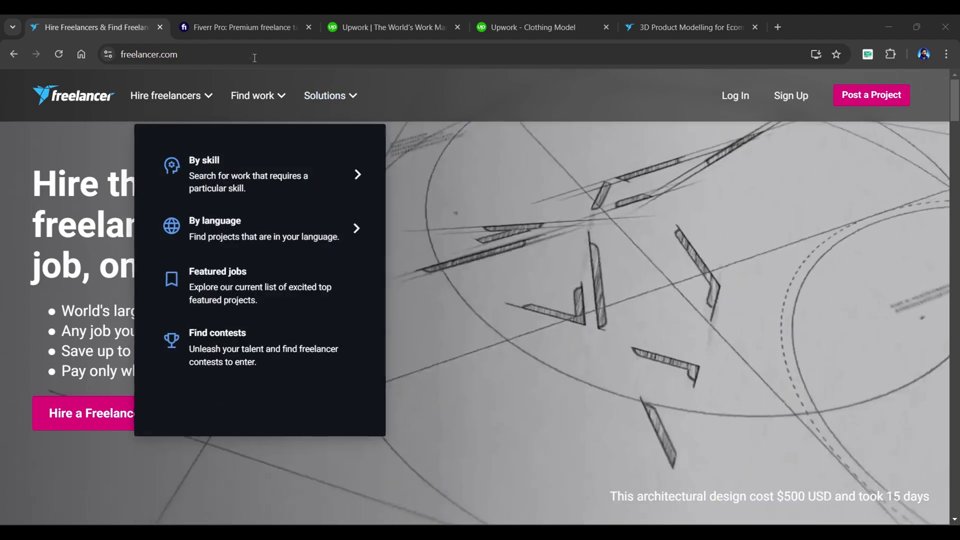
Move past the Fiverr and Upwork tabs to the Clothing Model talent results and browse them.
left_click(241, 30)
left_click(337, 28)
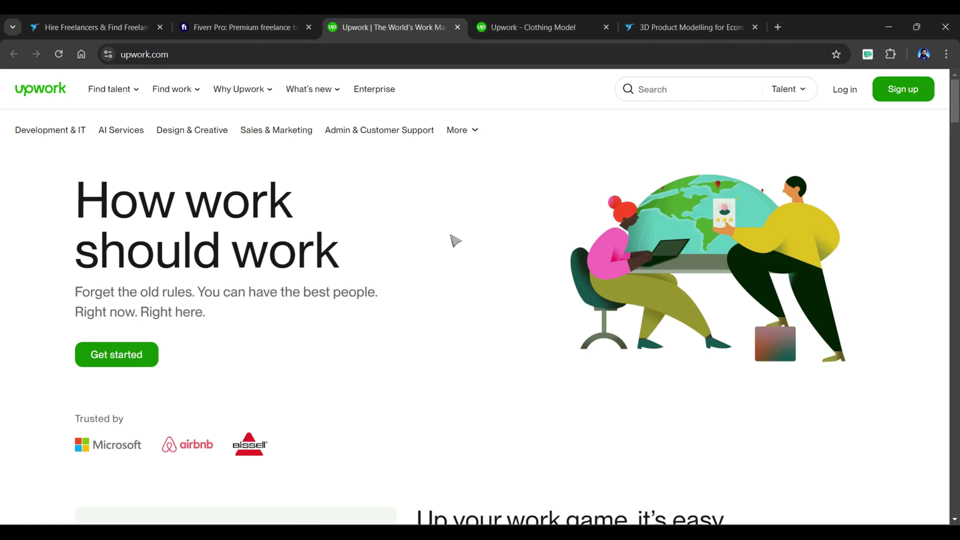
key("ctrl+Tab")
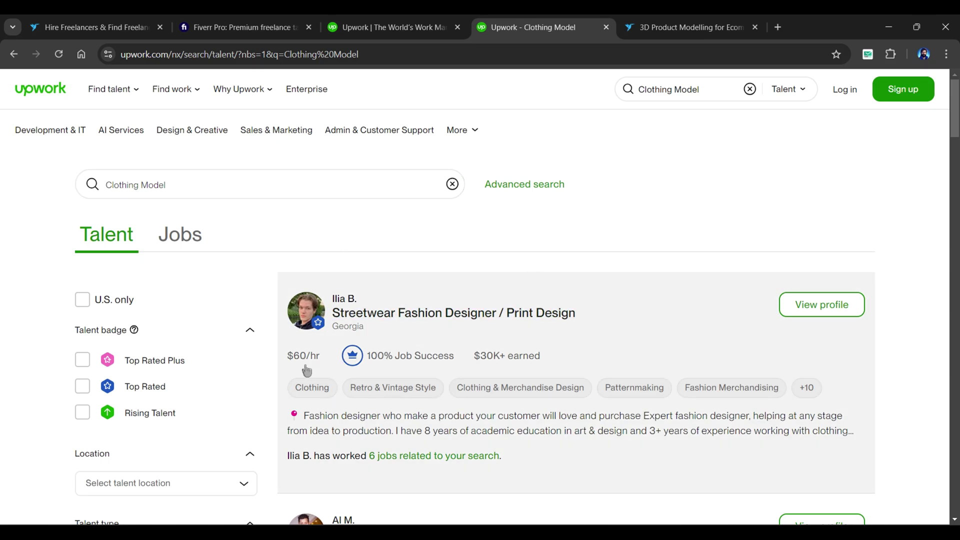
scroll(307, 370, "down", 8)
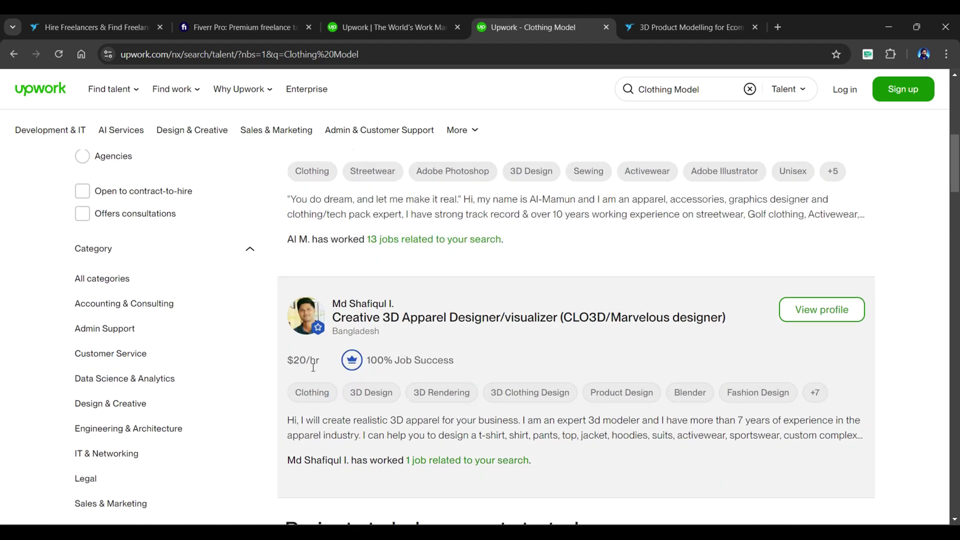
scroll(313, 368, "down", 8)
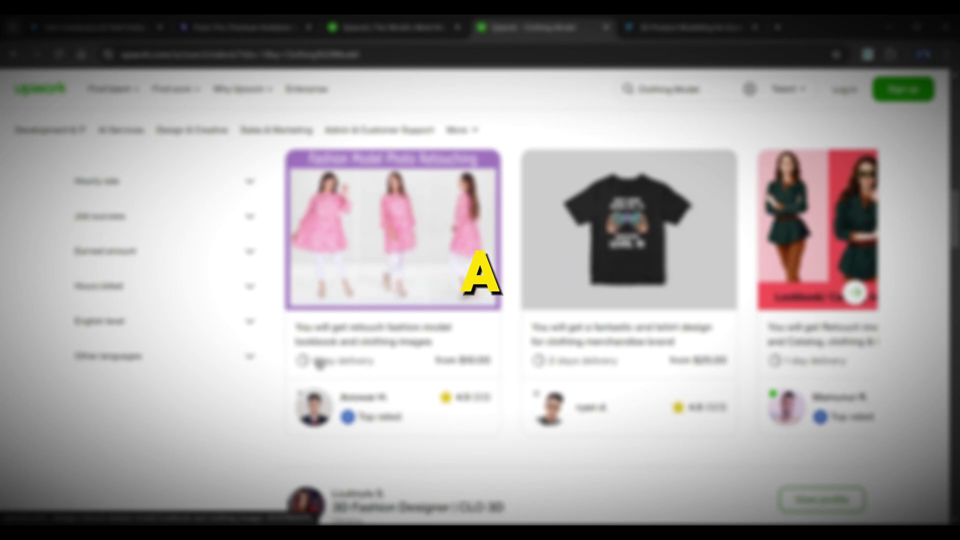
scroll(319, 364, "down", 5)
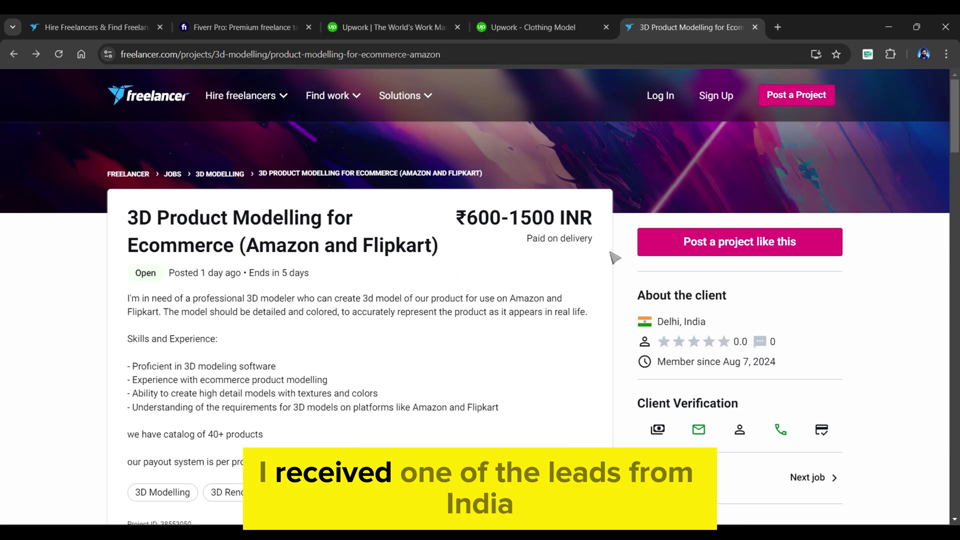
Highlight 'Ecommerce (Amazon and Flipkart)' in the 3D Product Modelling job title, then deselect it.
left_click_drag(129, 252, 334, 253)
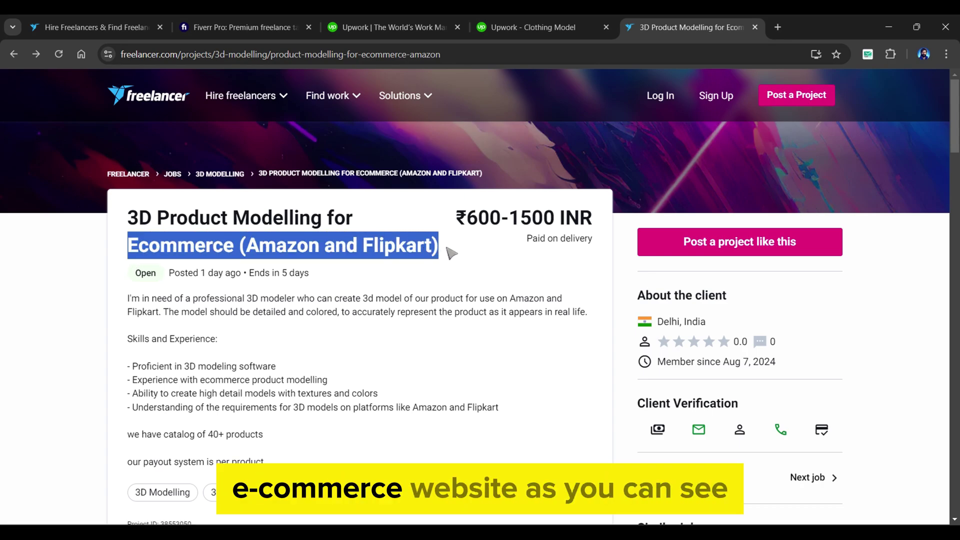
left_click(459, 272)
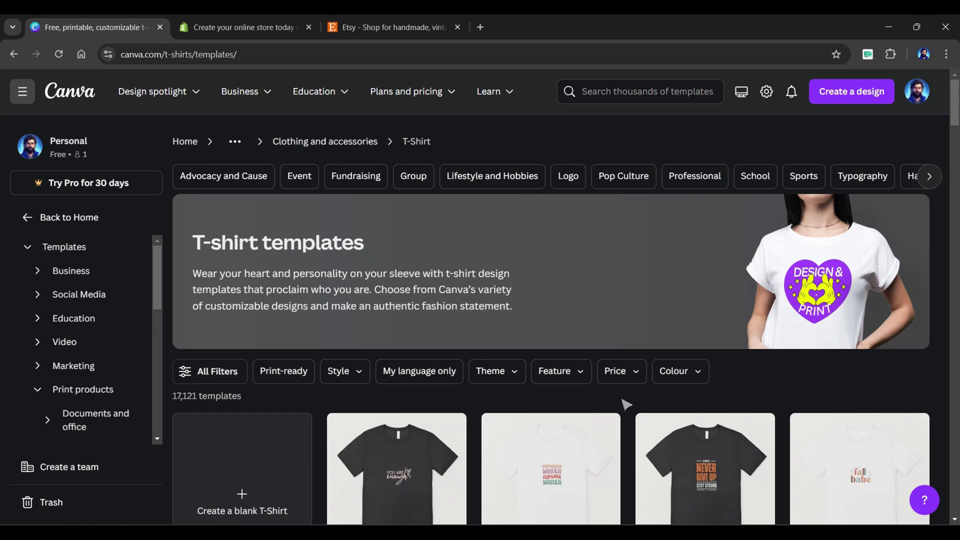
scroll(810, 346, "down", 9)
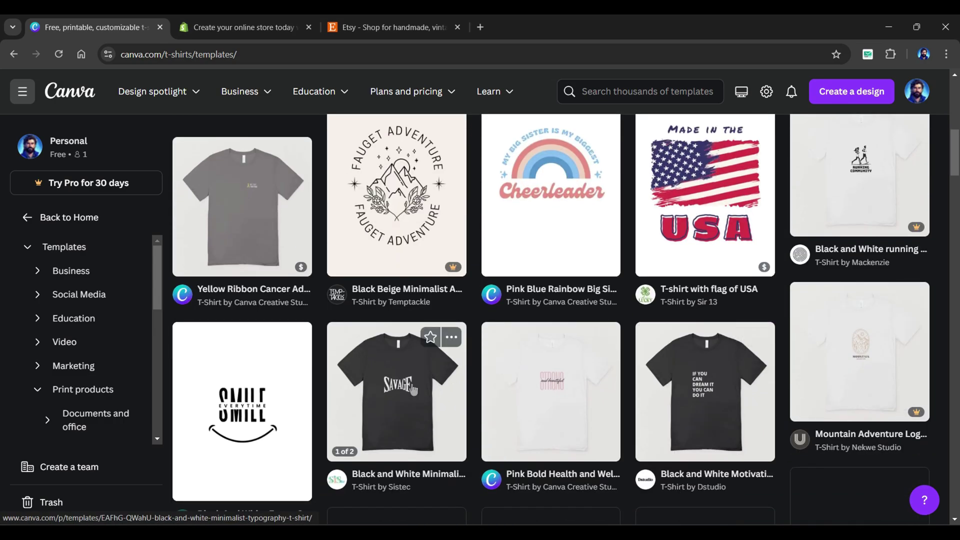
Flip through the Savage T-shirt template's preview photos, then move on to the Etsy shop.
left_click(414, 388)
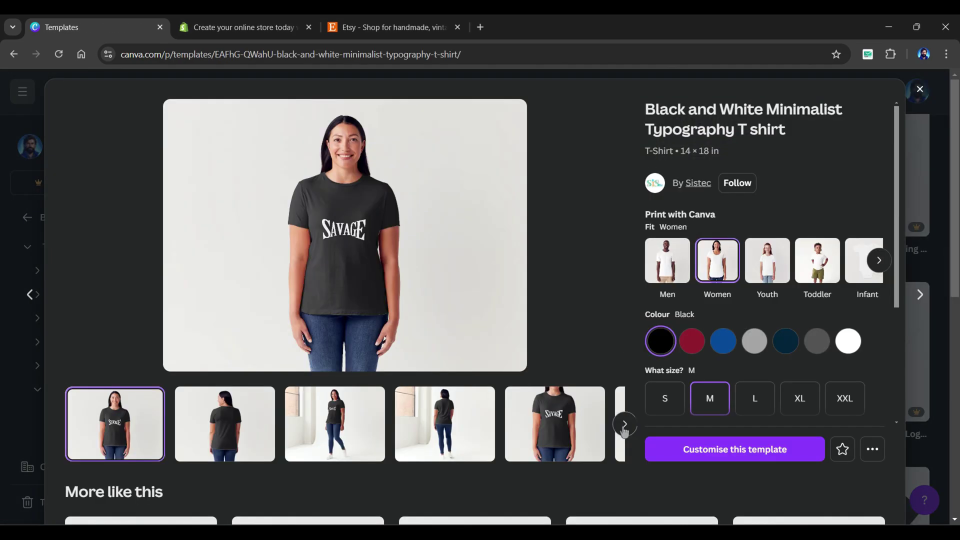
left_click(624, 425)
left_click(592, 431)
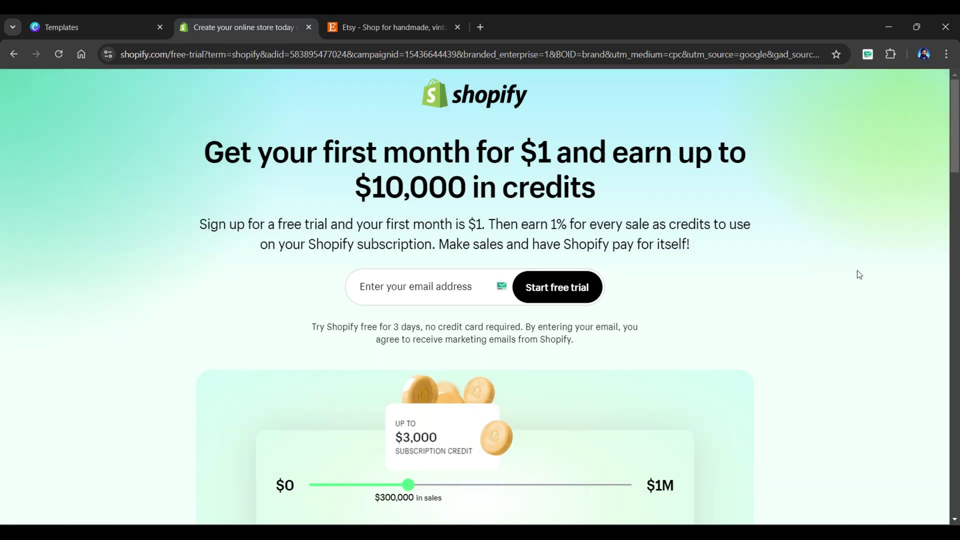
left_click(353, 33)
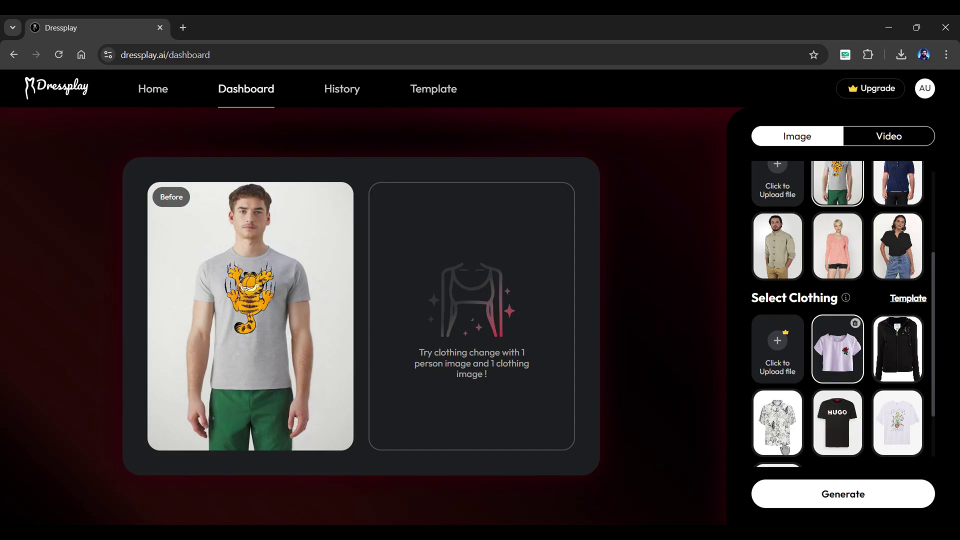
Generate a try-on of the lavender rose-patch crop top on the woman in the black shirt.
scroll(883, 336, "up", 2)
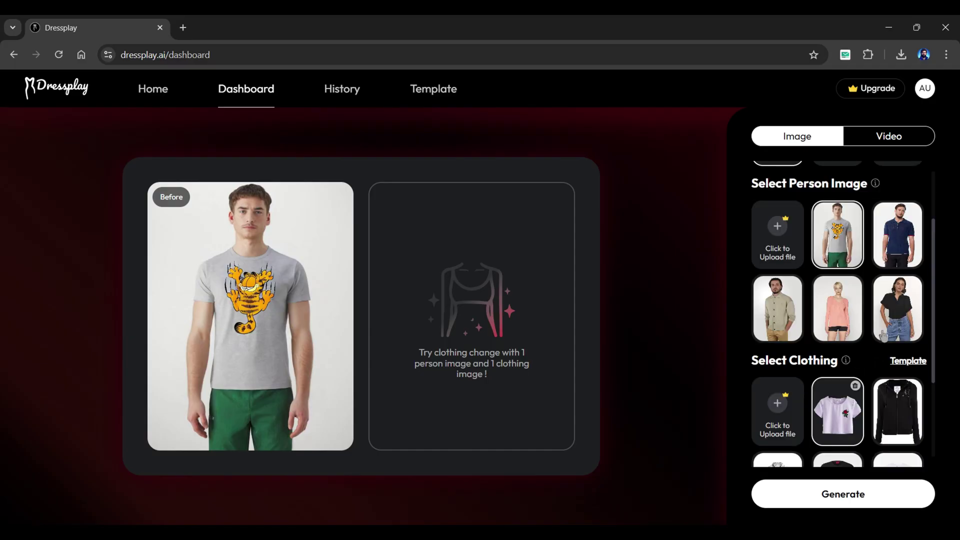
left_click(883, 336)
scroll(883, 336, "up", 2)
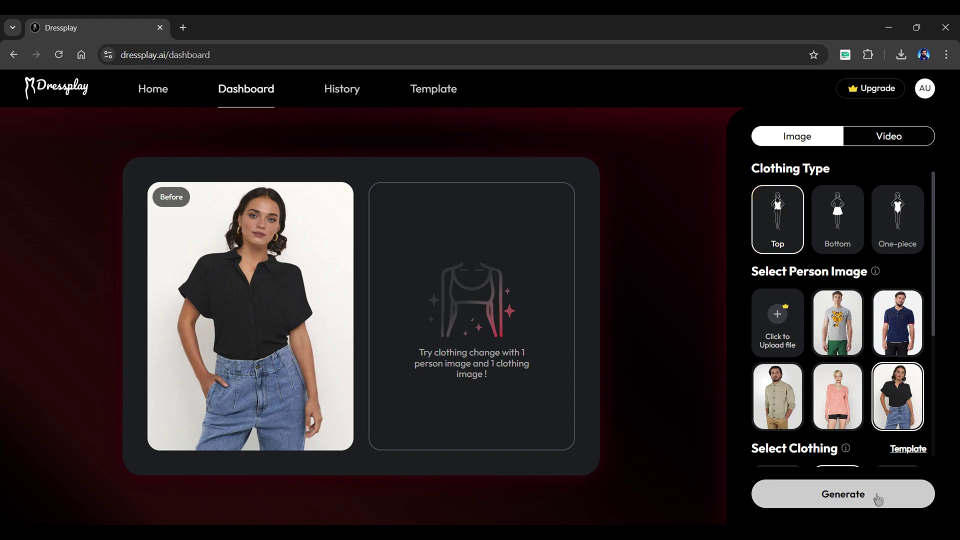
left_click(879, 499)
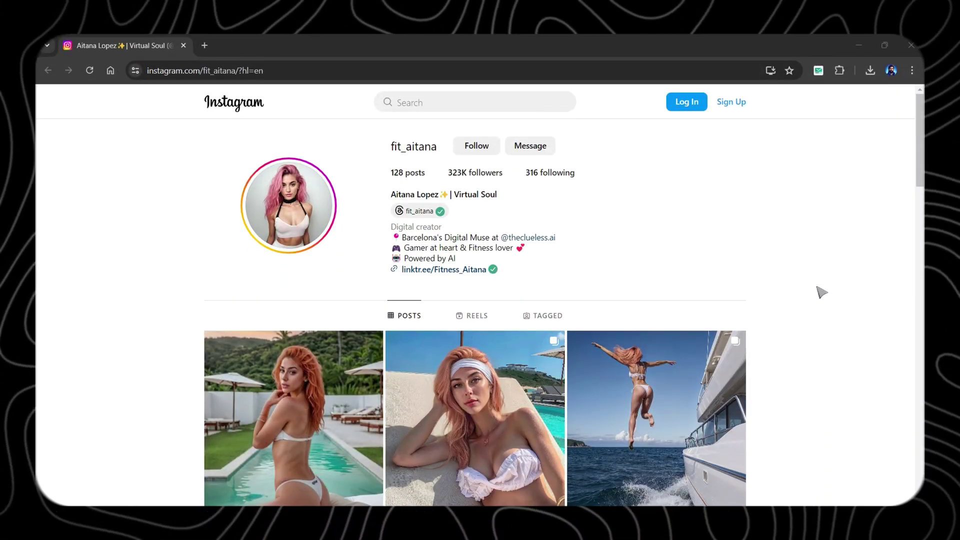
Scroll down the AI influencer's Instagram profile to its posts grid.
scroll(821, 290, "down", 3)
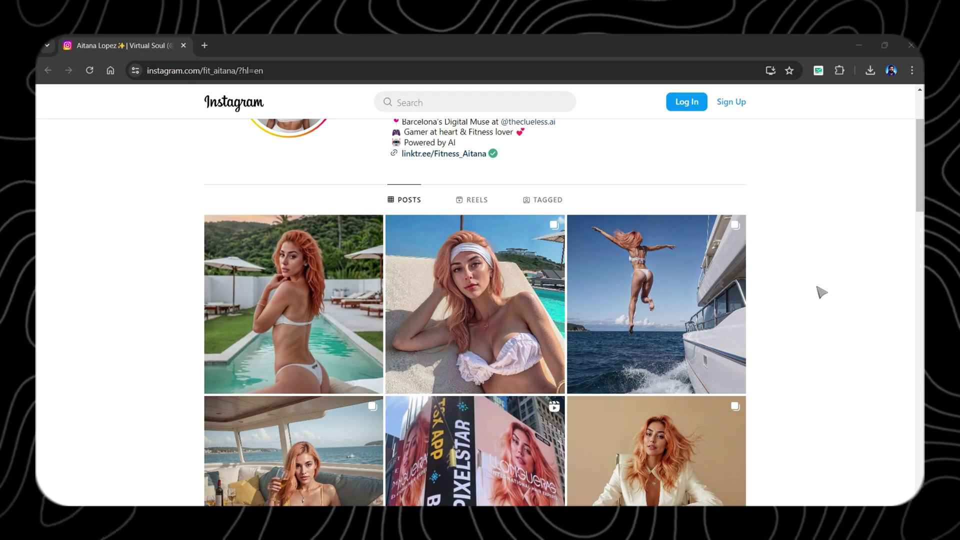